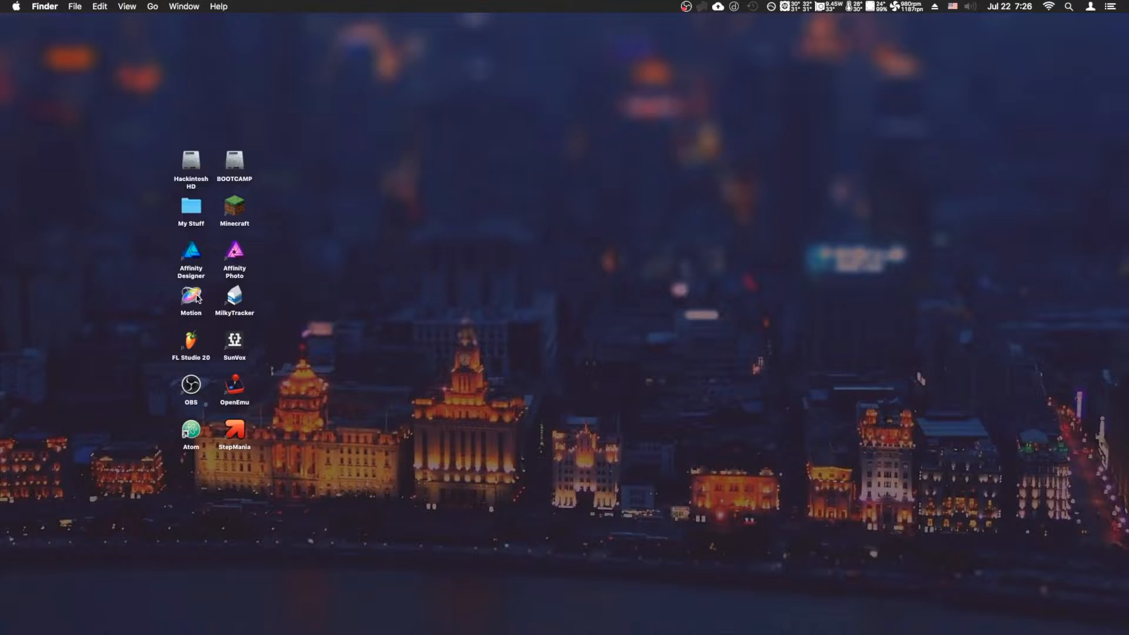
- Launch Motion and create a blank Motion Project with the Broadcast HD 1080 preset at 24 fps
double_click(197, 298)
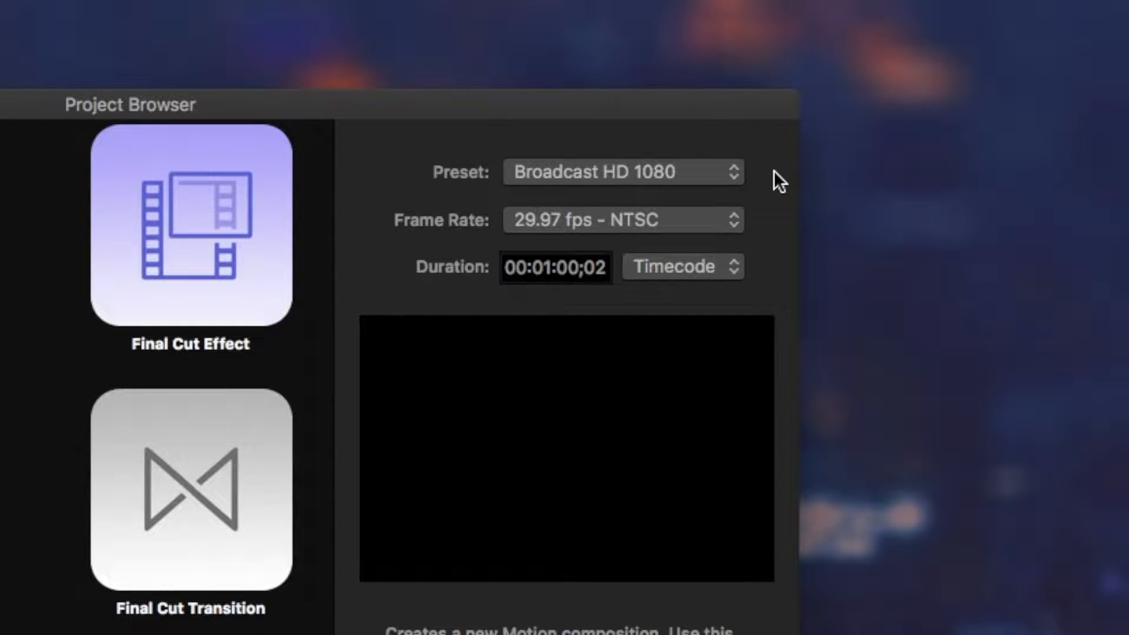
click(591, 171)
click(591, 170)
click(605, 213)
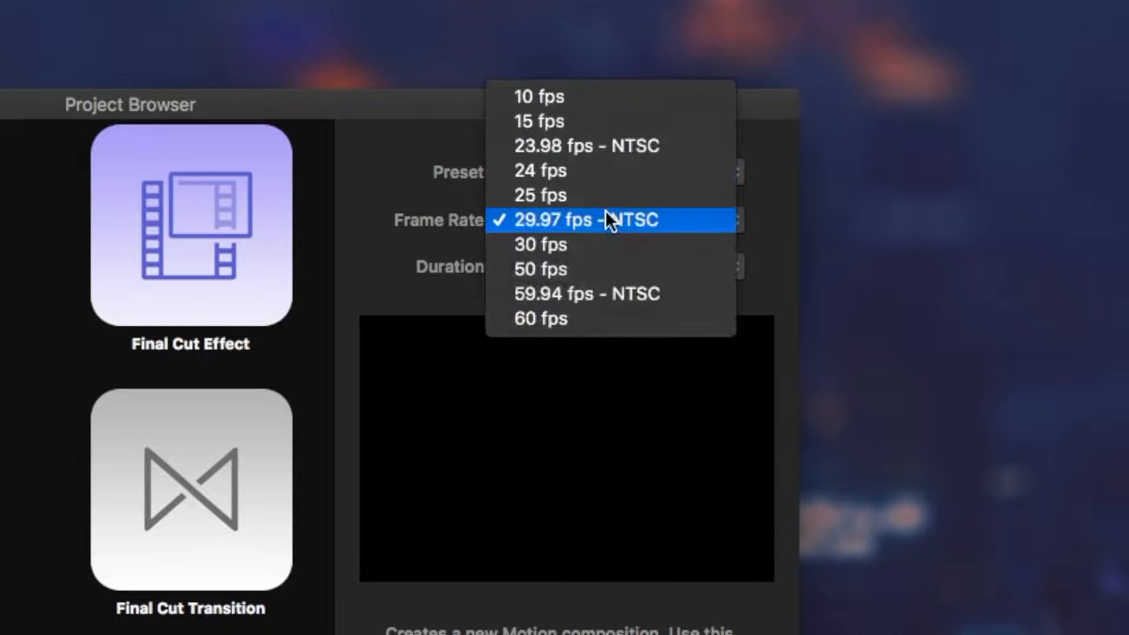
click(583, 175)
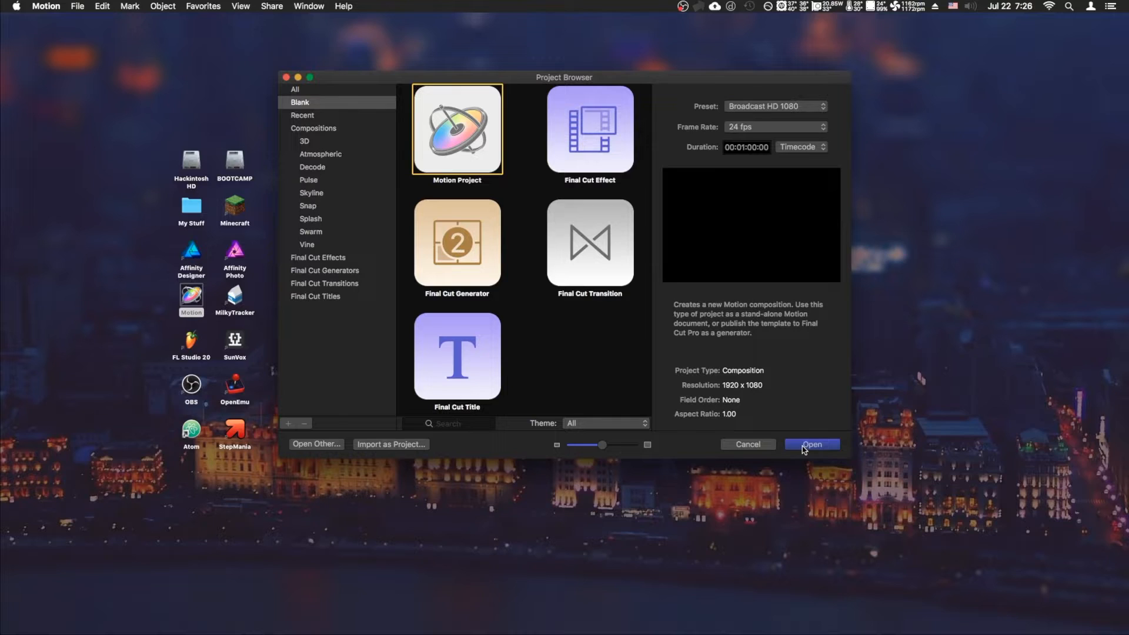
click(811, 445)
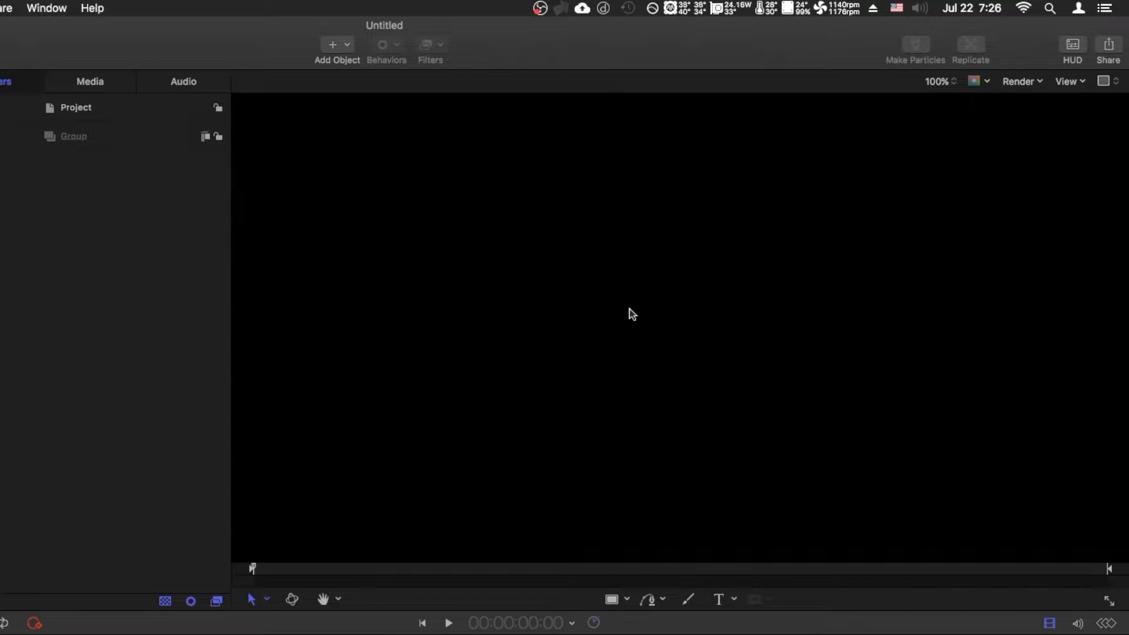
- Look through the library's content categories, such as replicators, gradients, shape styles, photos and filters
key(super+minus)
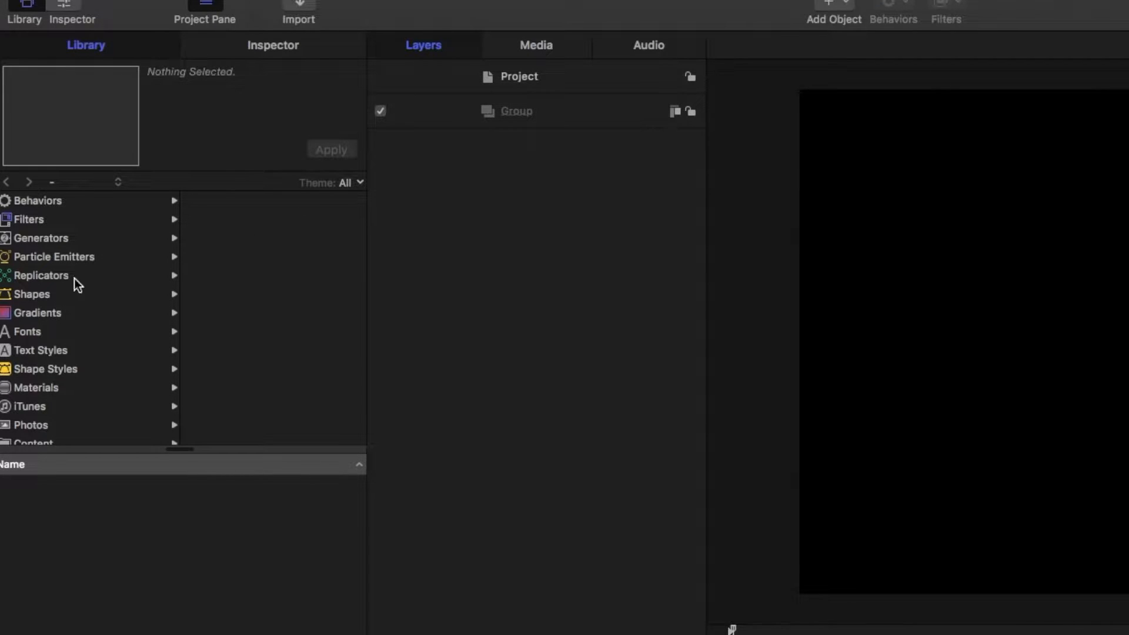
click(74, 275)
click(59, 313)
click(63, 369)
scroll(63, 391, down, 2)
click(69, 379)
scroll(65, 406, up, 2)
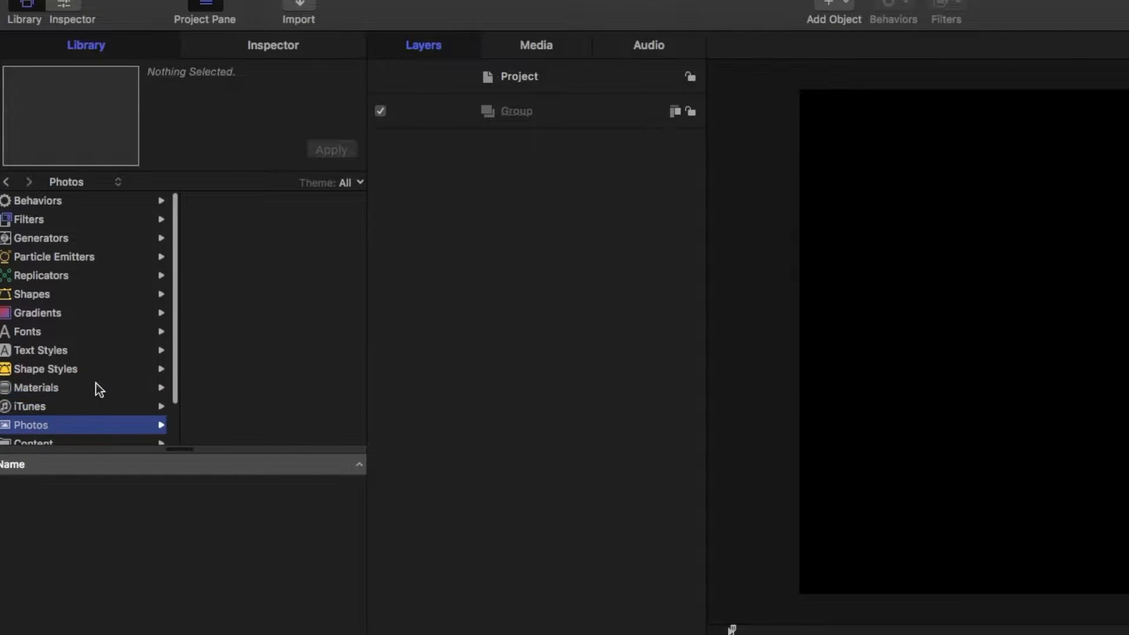
click(86, 276)
click(83, 220)
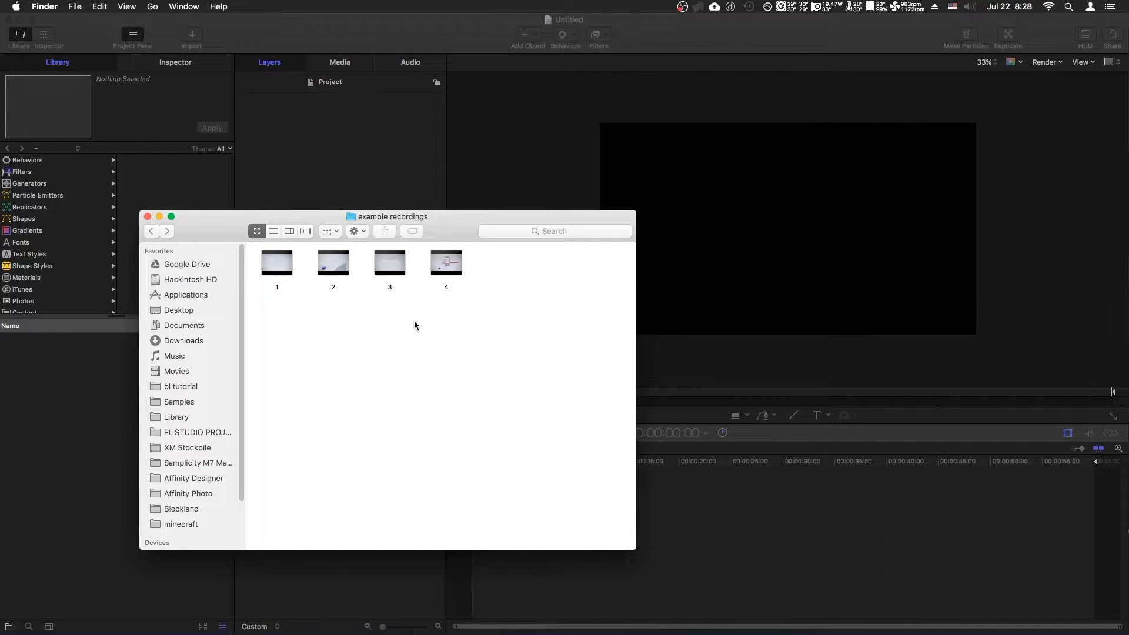
drag(464, 340, 413, 525)
key(super+a)
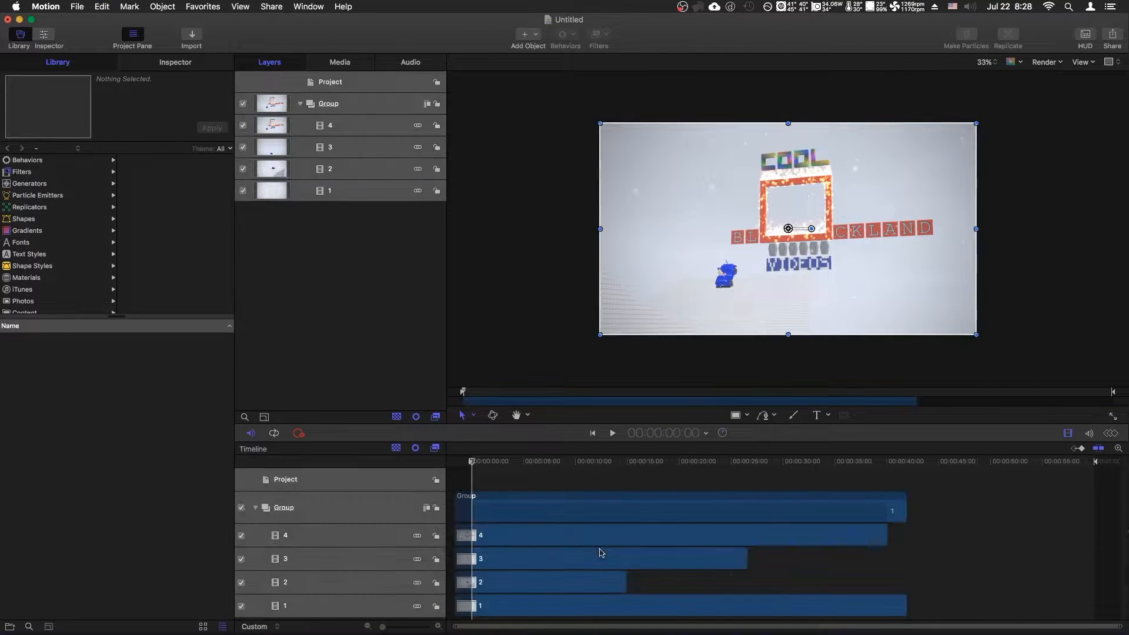
key(BackSpace)
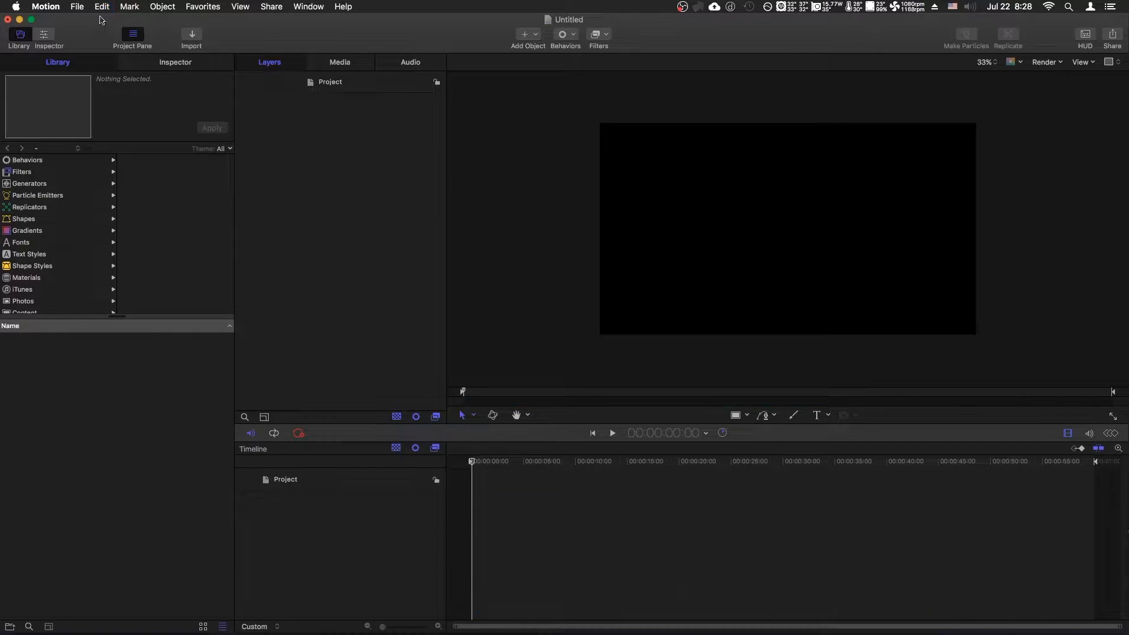
- Import the example recordings 1 to 4 and keep clip 1 at the timeline's start, apart from the other three clips
click(77, 6)
click(88, 147)
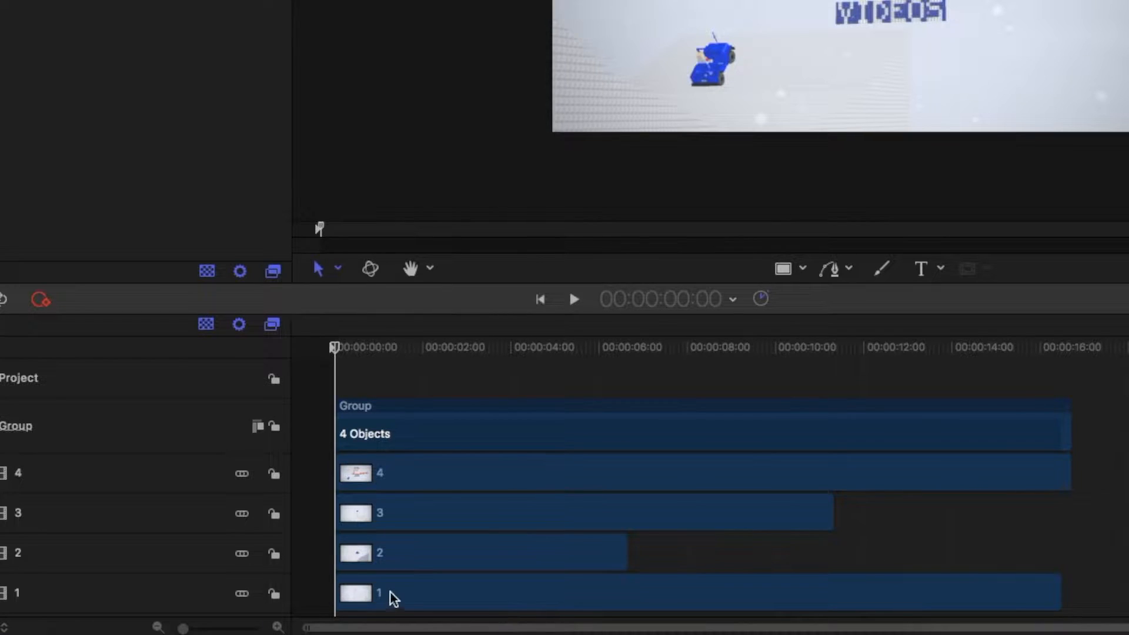
click(479, 607)
key(super+a)
drag(769, 600, 343, 600)
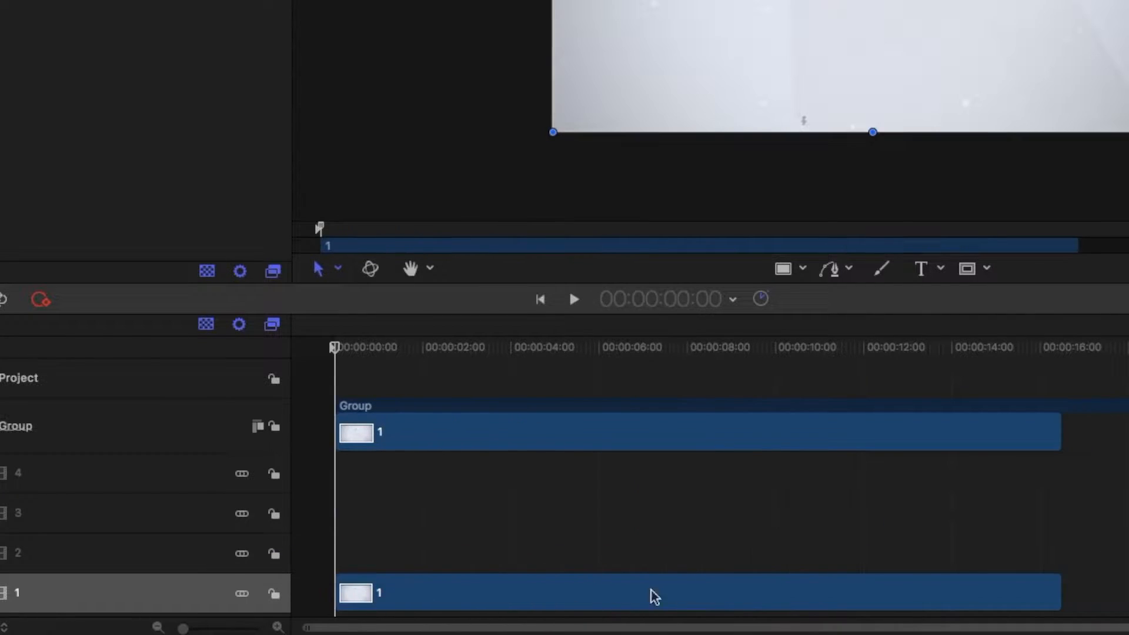
- Trim the end of clip 1 and split the clip at 00:00:16:20
drag(1061, 587, 1023, 591)
drag(338, 592, 327, 595)
click(632, 350)
key(i)
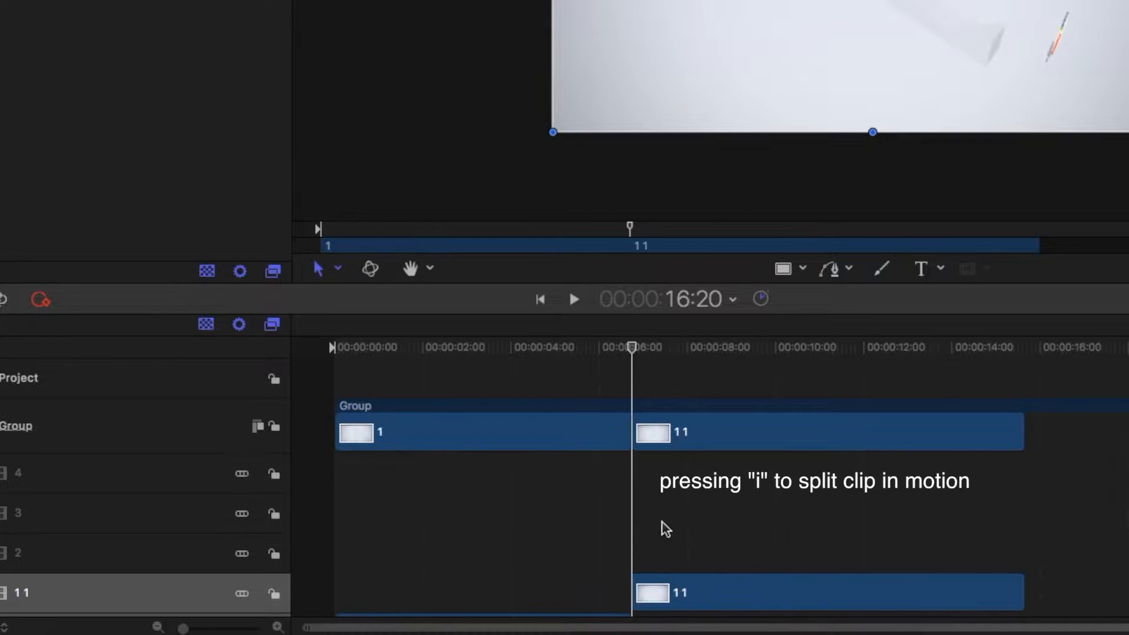
- Delete the part of clip 1 before the split at 00:00:38:02 and move the remaining part to the timeline's start
scroll(682, 535, down, 2)
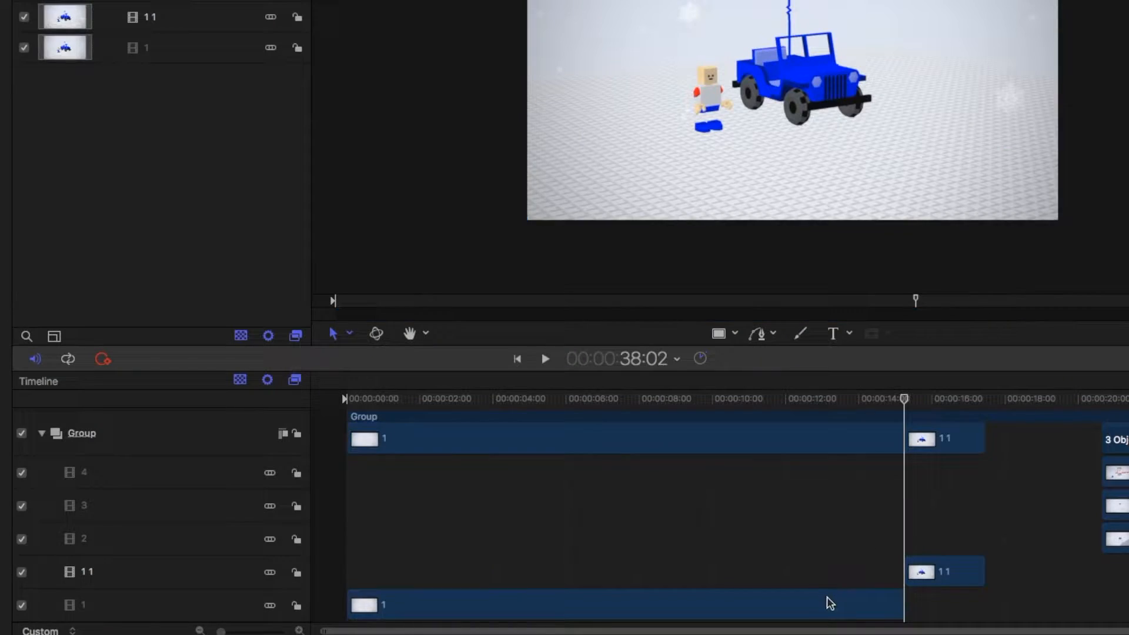
click(957, 400)
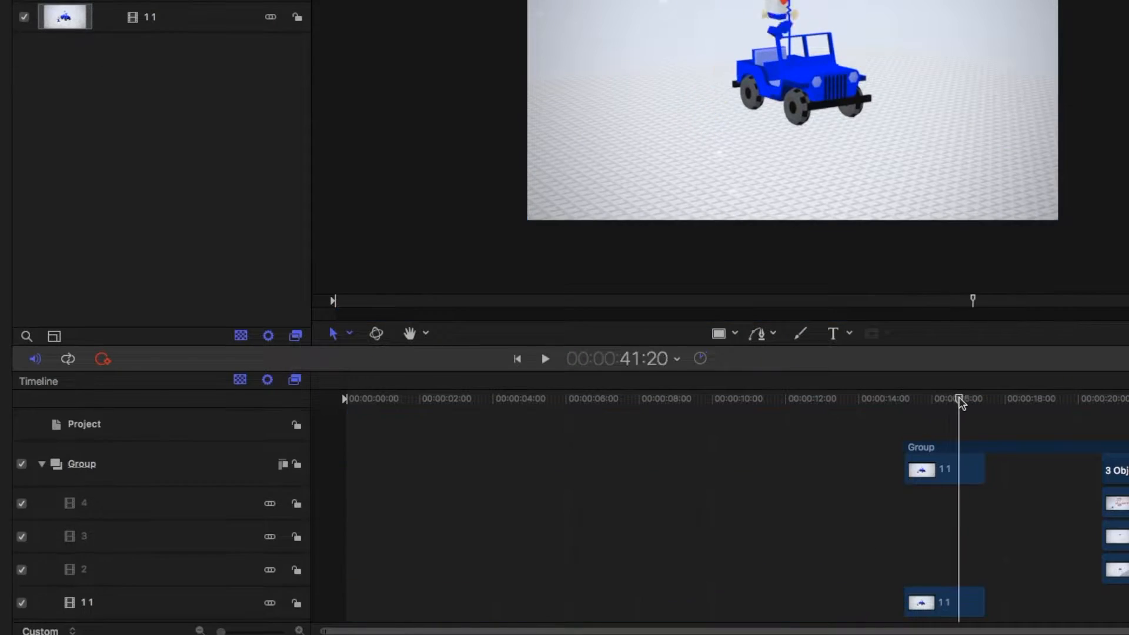
drag(922, 603, 365, 605)
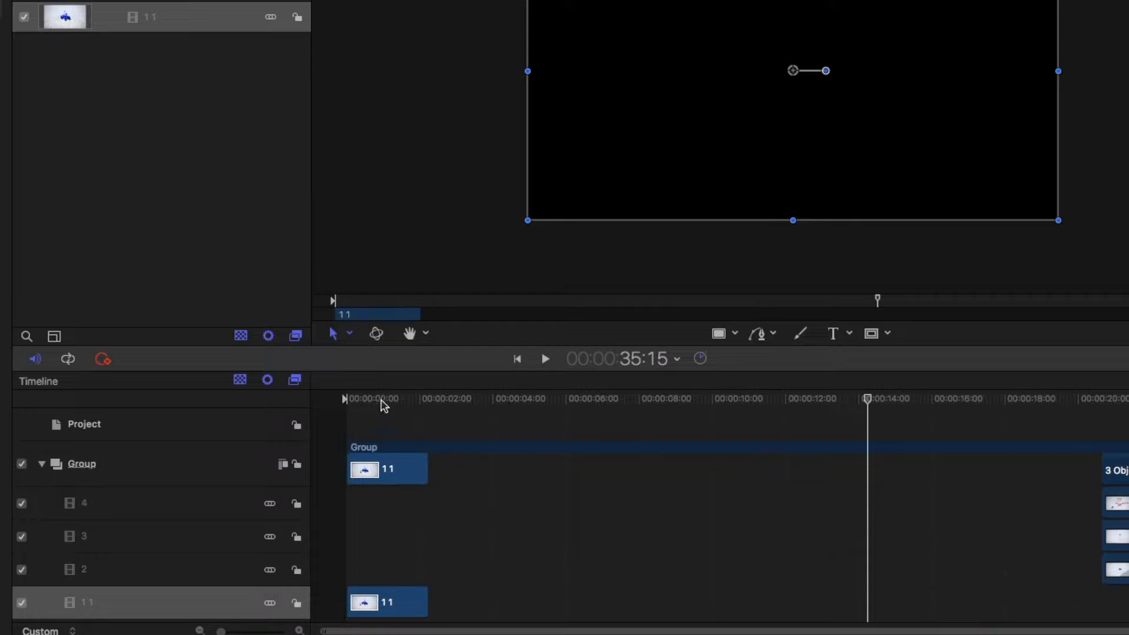
click(383, 404)
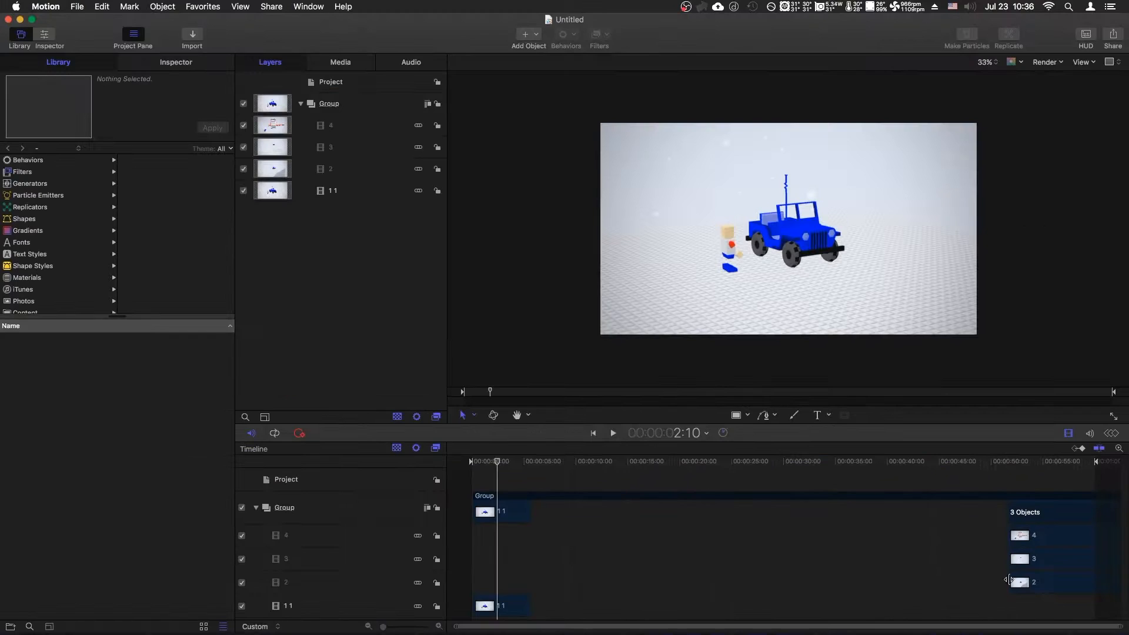
- Bring clip 2 forward on the timeline, split it at about 00:00:19:02 and delete the part before the split
drag(1009, 580, 655, 581)
click(678, 462)
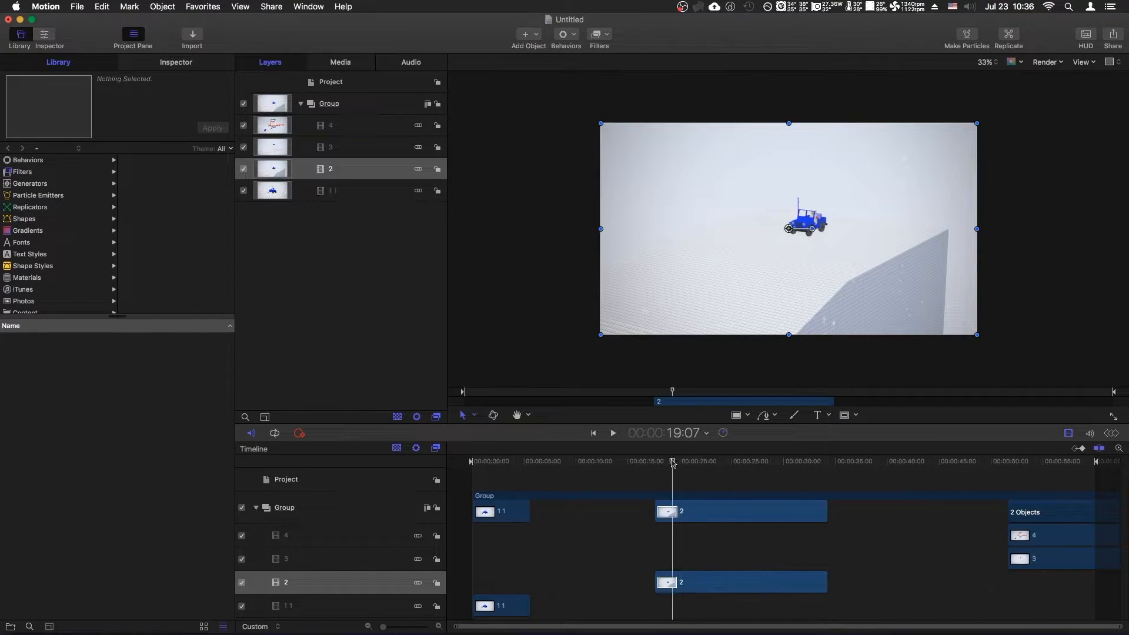
drag(675, 462, 670, 463)
key(super+b)
click(693, 587)
click(662, 582)
key(Delete)
- Place the remaining part of clip 2 directly after the first clip and trim its end to about 00:00:10:10
drag(697, 579, 560, 579)
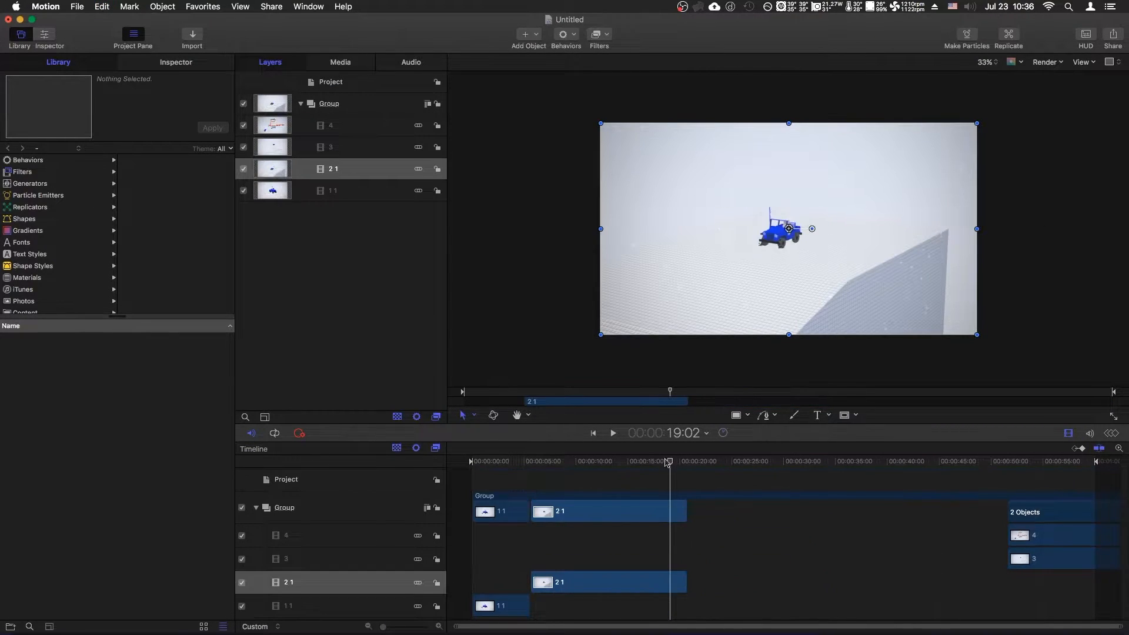
drag(557, 462, 578, 462)
drag(686, 582, 579, 582)
- Try overlapping the start of clip 2 1 with the end of clip 1 1 on the timeline
drag(383, 627, 406, 628)
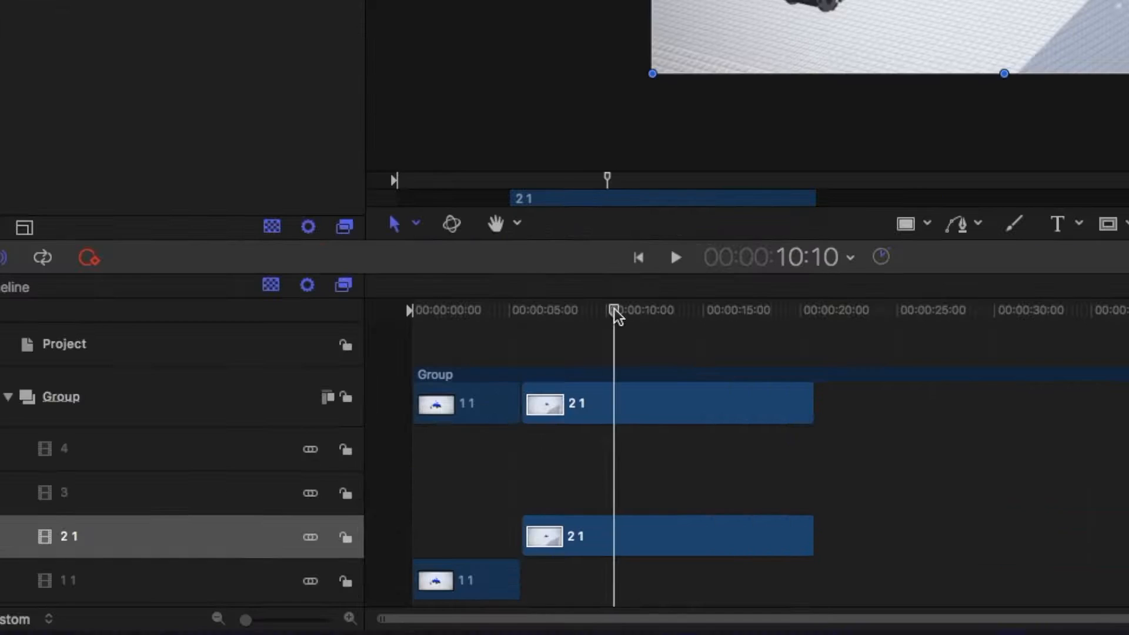
drag(288, 623, 315, 619)
drag(637, 618, 511, 619)
drag(742, 537, 618, 548)
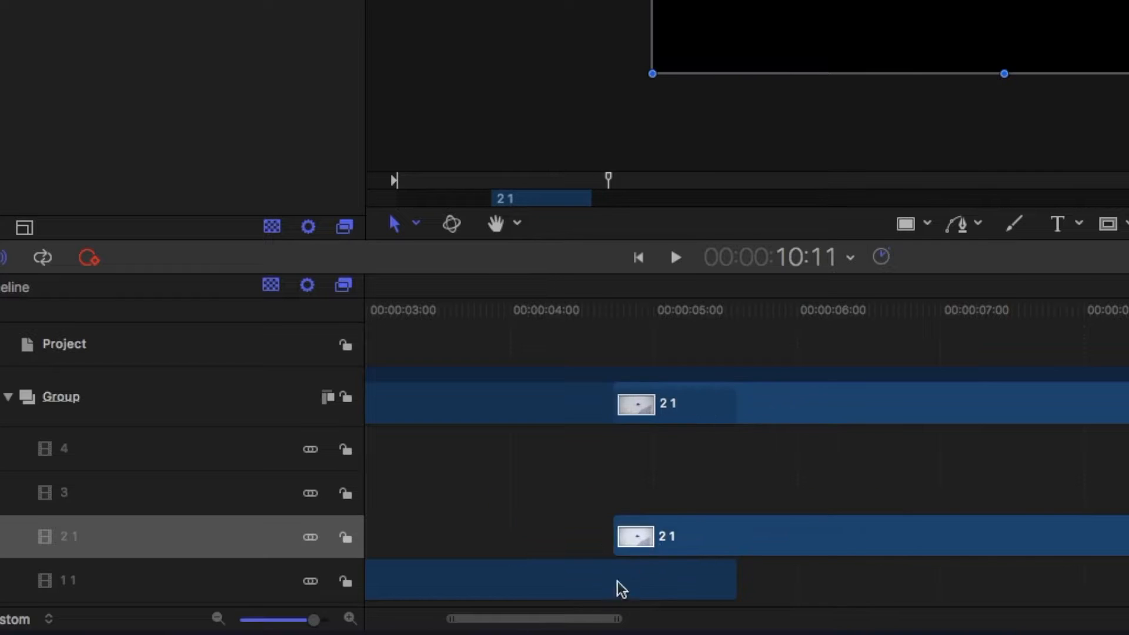
drag(694, 553, 789, 535)
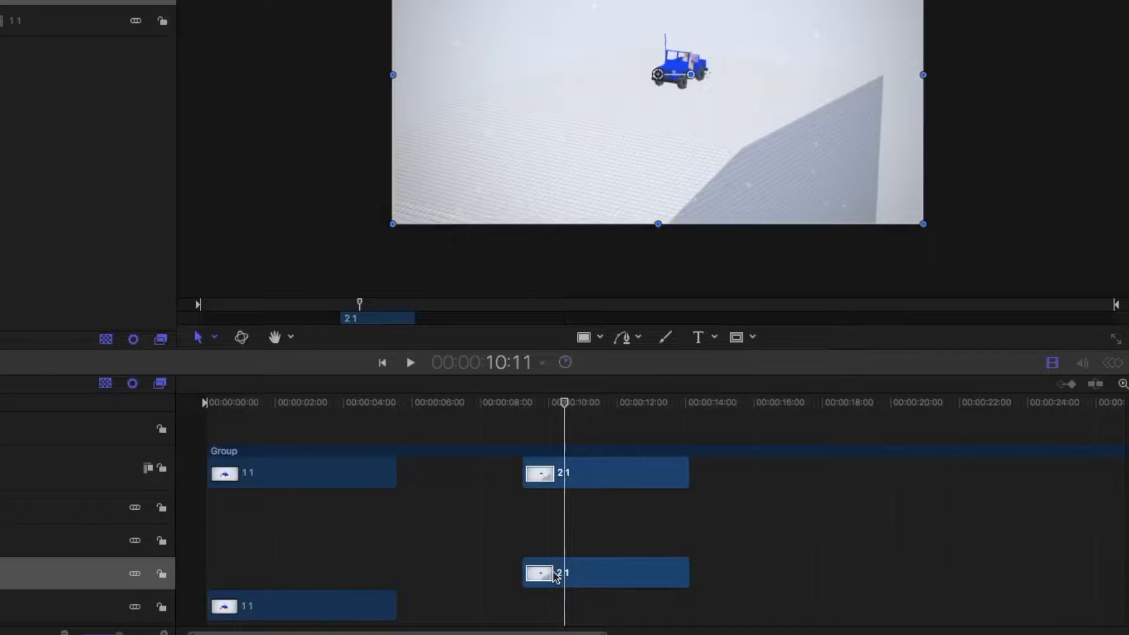
drag(540, 573, 391, 577)
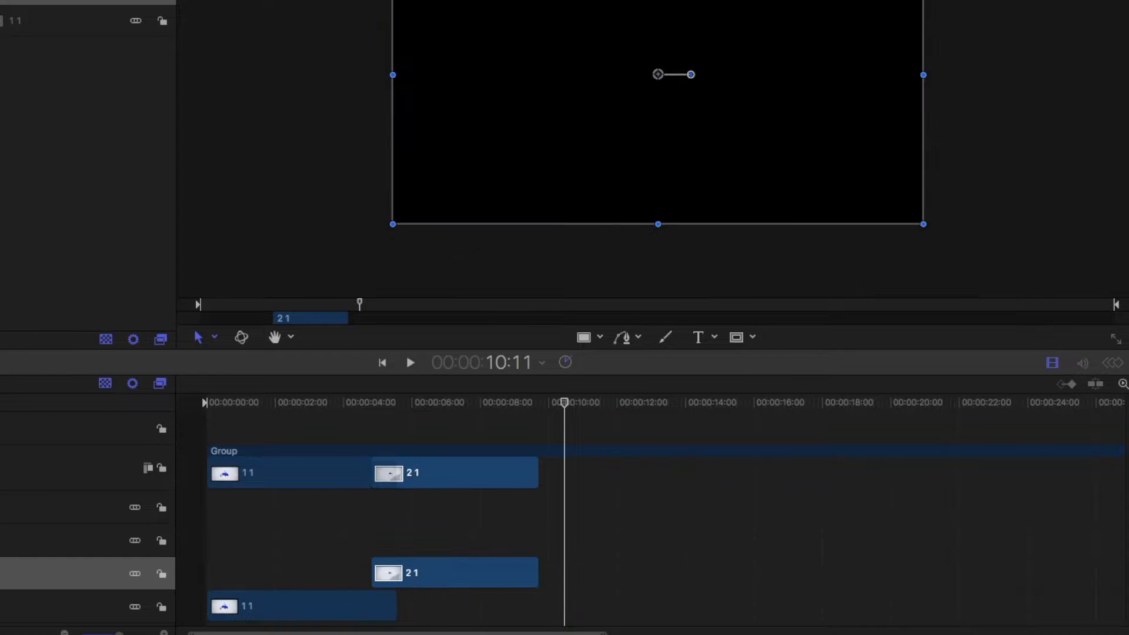
drag(120, 633, 175, 629)
scroll(391, 546, left, 10)
drag(383, 565, 778, 441)
- Place clip 2 1 directly after clip 1 1 and fit clip 3 in behind it on the timeline
drag(553, 584, 519, 583)
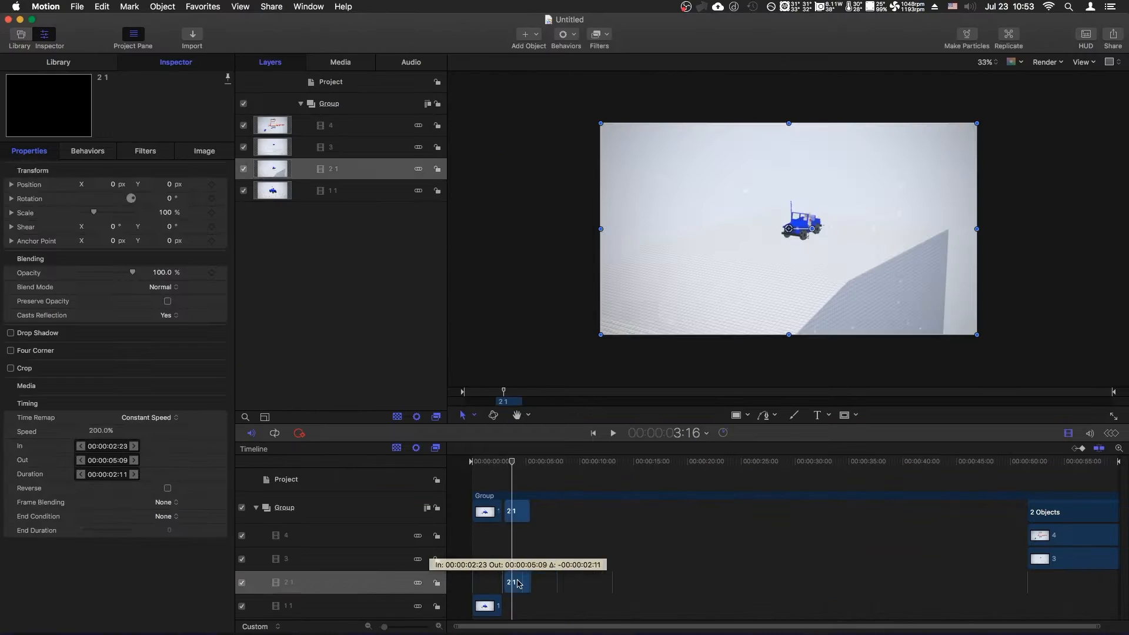
drag(505, 464, 514, 465)
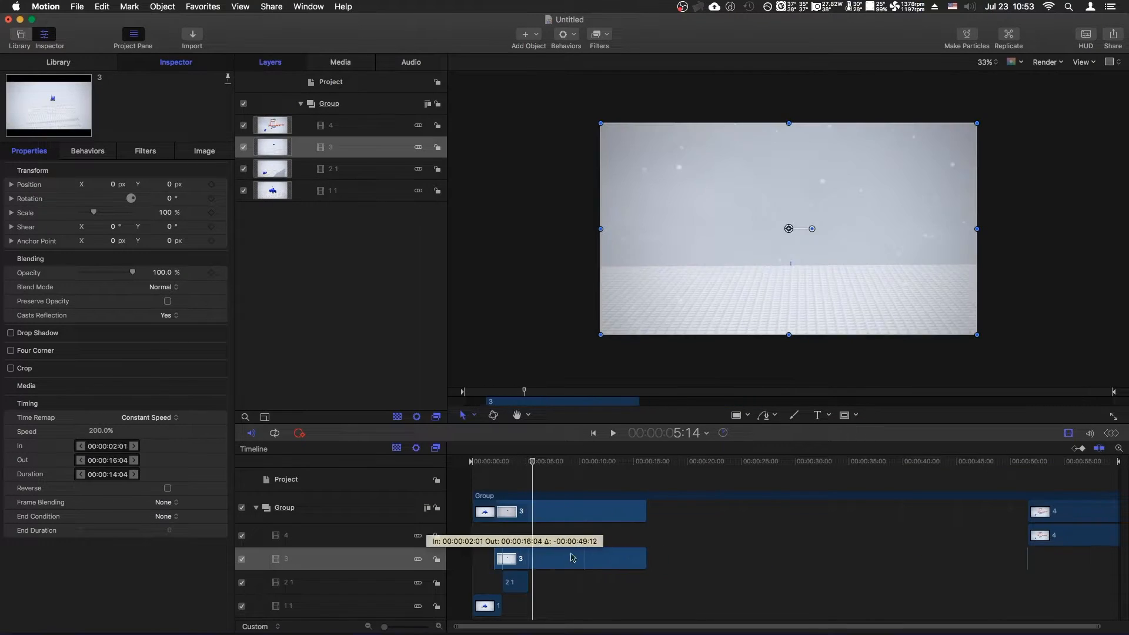
drag(564, 555, 558, 555)
drag(529, 463, 572, 468)
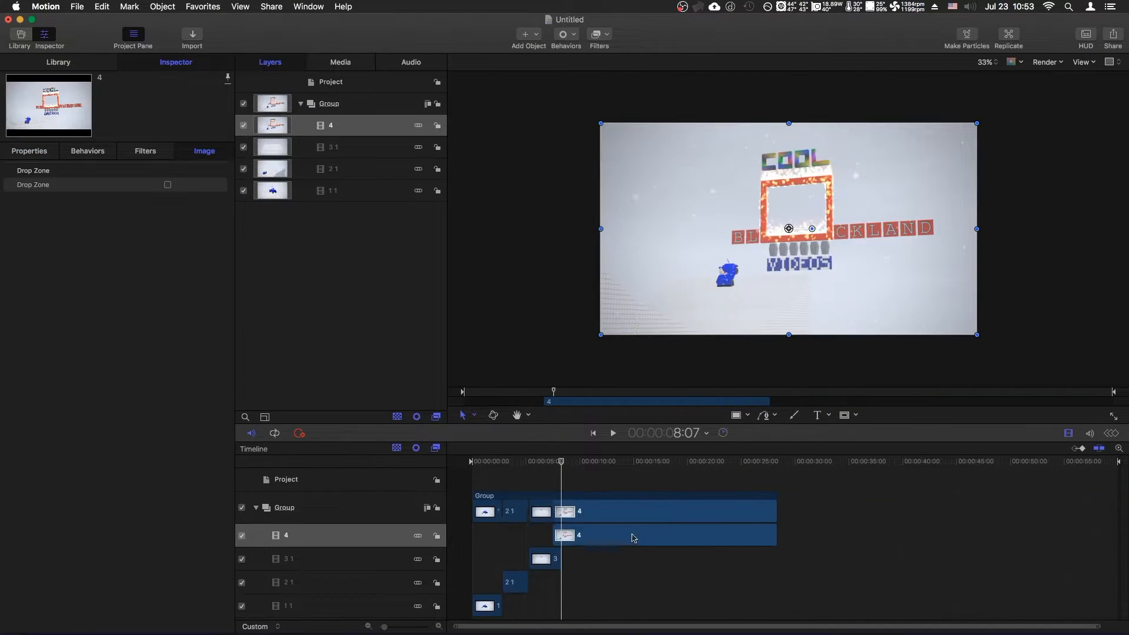
- Cut the start off clip 4 and place the remaining part directly after clip 3 1
mouse_move(633, 536)
mouse_down()
mouse_move(610, 535)
mouse_move(630, 536)
mouse_up()
drag(384, 627, 407, 627)
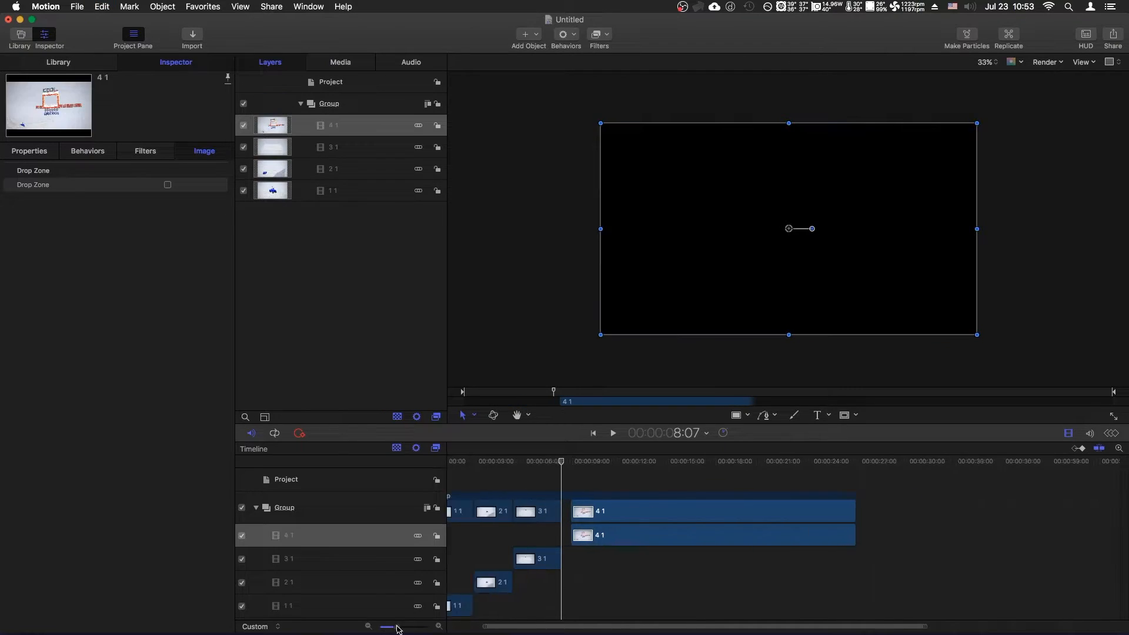
click(557, 462)
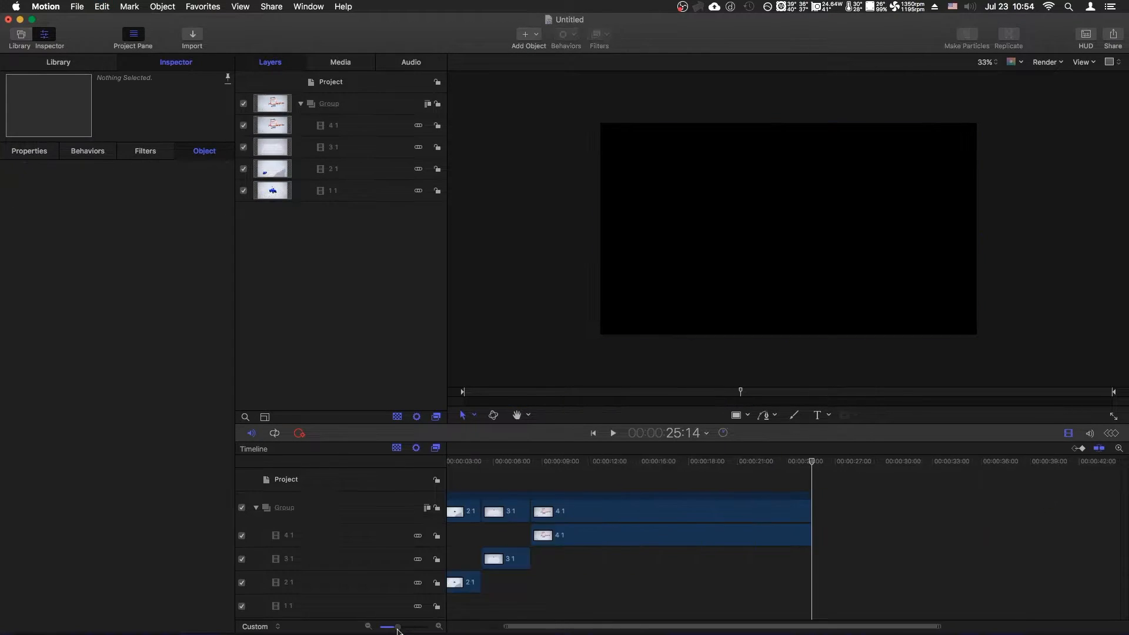
key(Home)
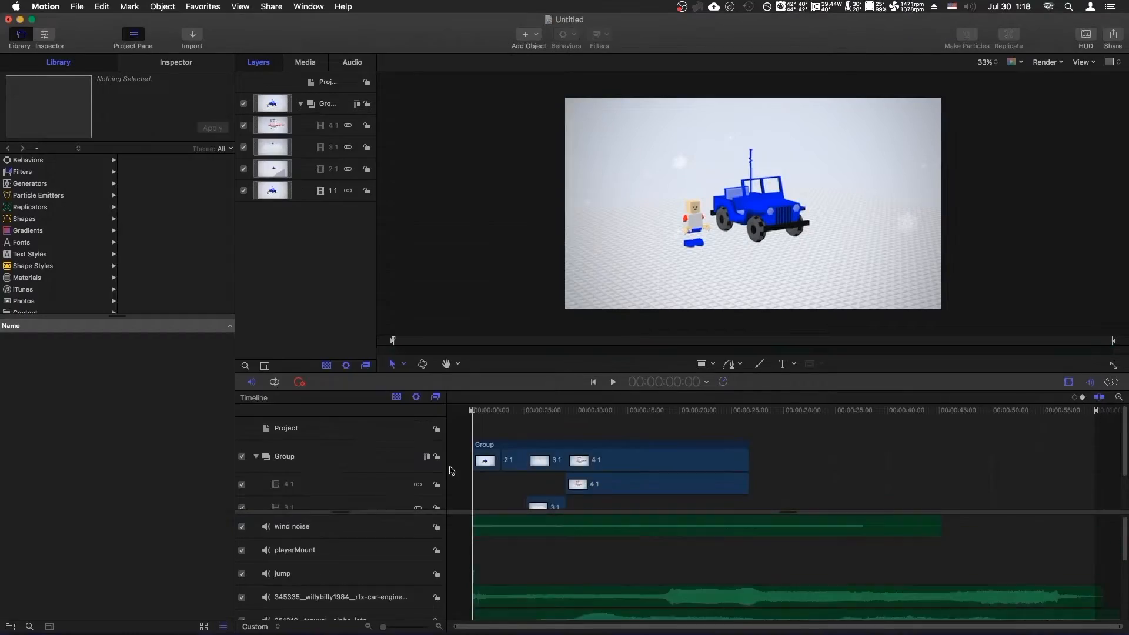
- Position the car-engine sound so it starts at about 00:00:02:00, as the character boards the jeep
drag(384, 627, 415, 627)
scroll(865, 618, right, 20)
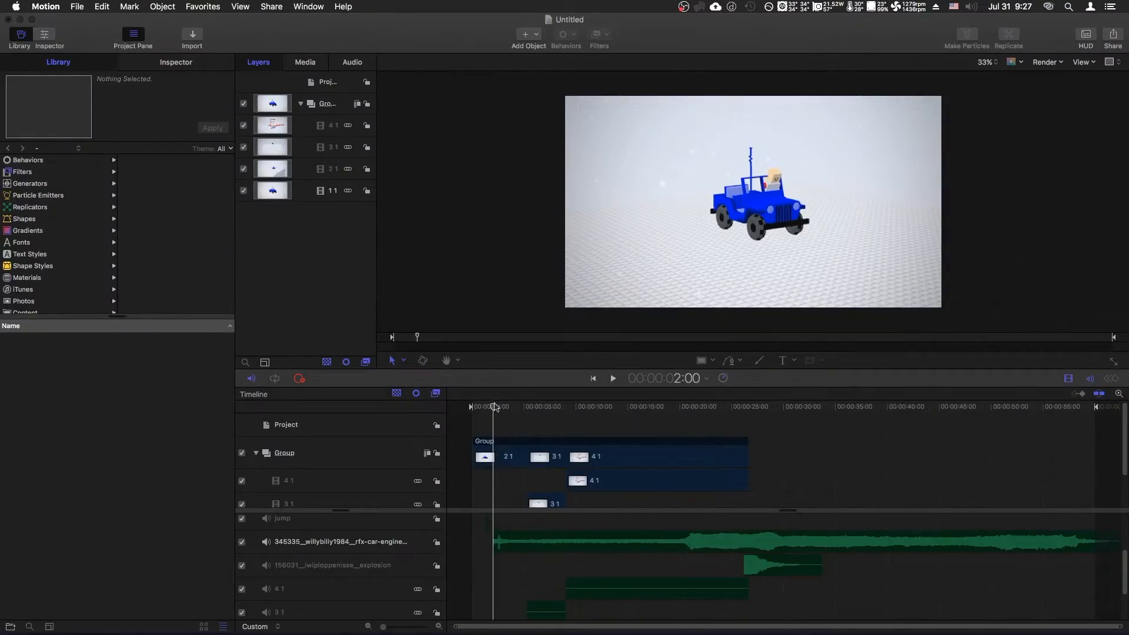
drag(515, 536, 499, 547)
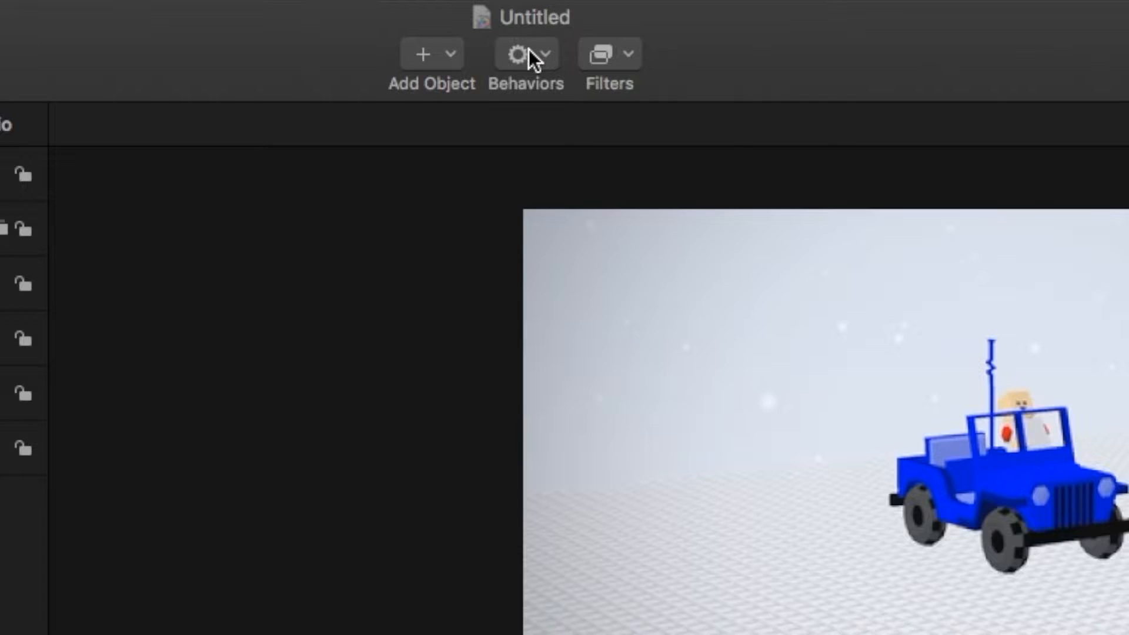
- Add an Audio Fade In/Fade Out behavior to the car-engine sound and shorten it to run from 00:00:01:23 to 00:00:04:11
click(565, 33)
mouse_move(600, 52)
click(905, 120)
drag(1119, 541, 527, 542)
drag(387, 628, 402, 627)
click(518, 550)
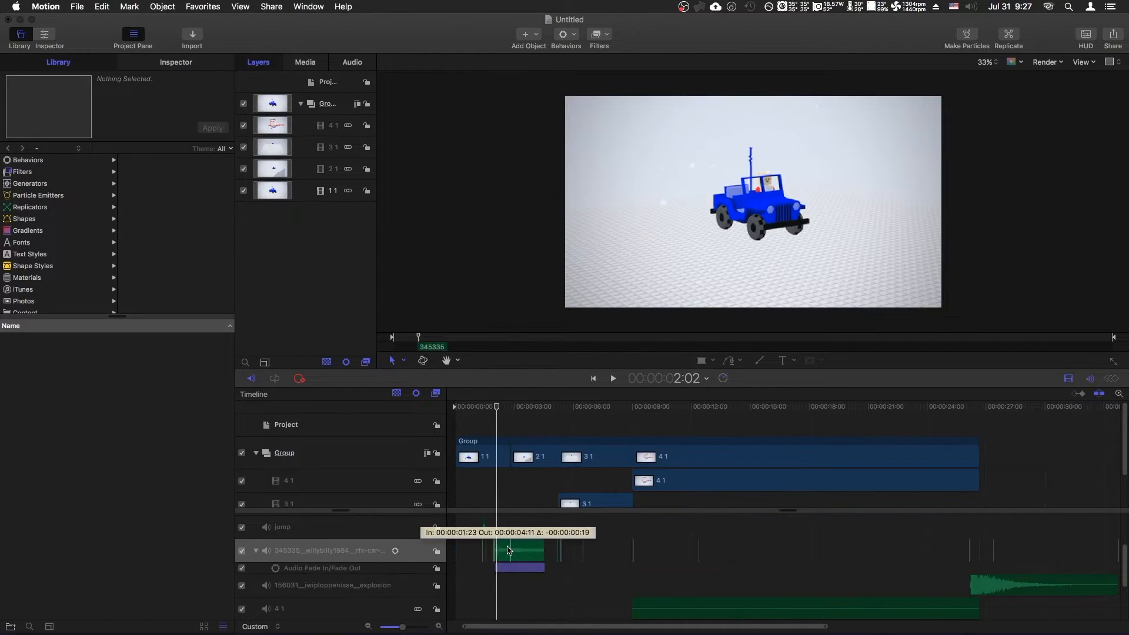
- Set the car-engine sound's Fade In Time to 0 and Fade Out Time to about 71
click(587, 407)
click(530, 568)
drag(97, 199, 117, 199)
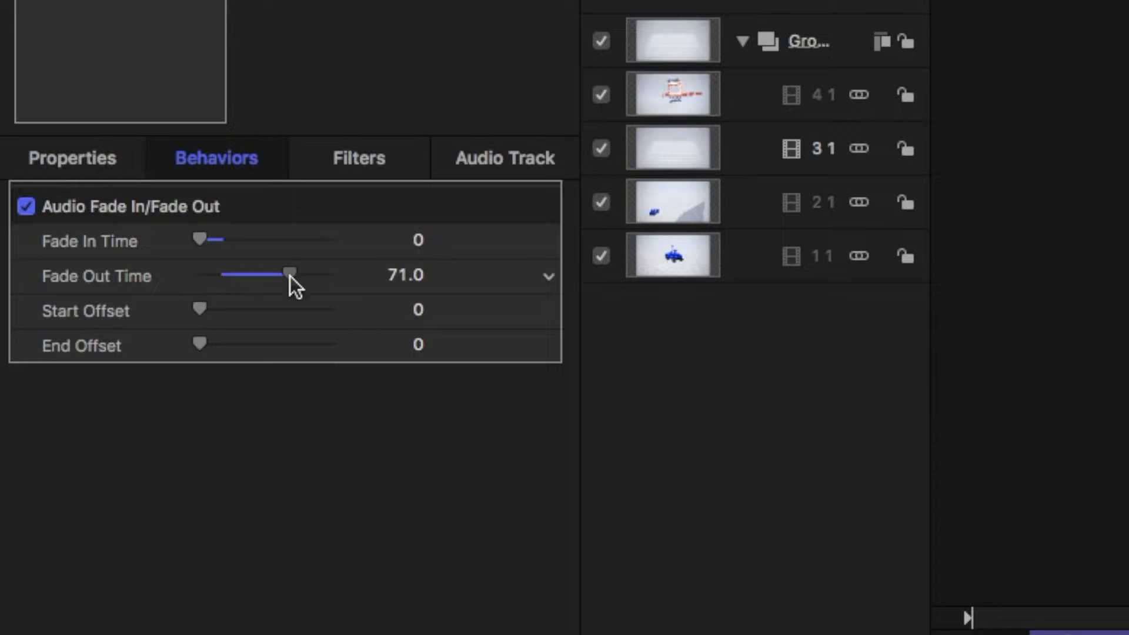
drag(262, 277, 287, 278)
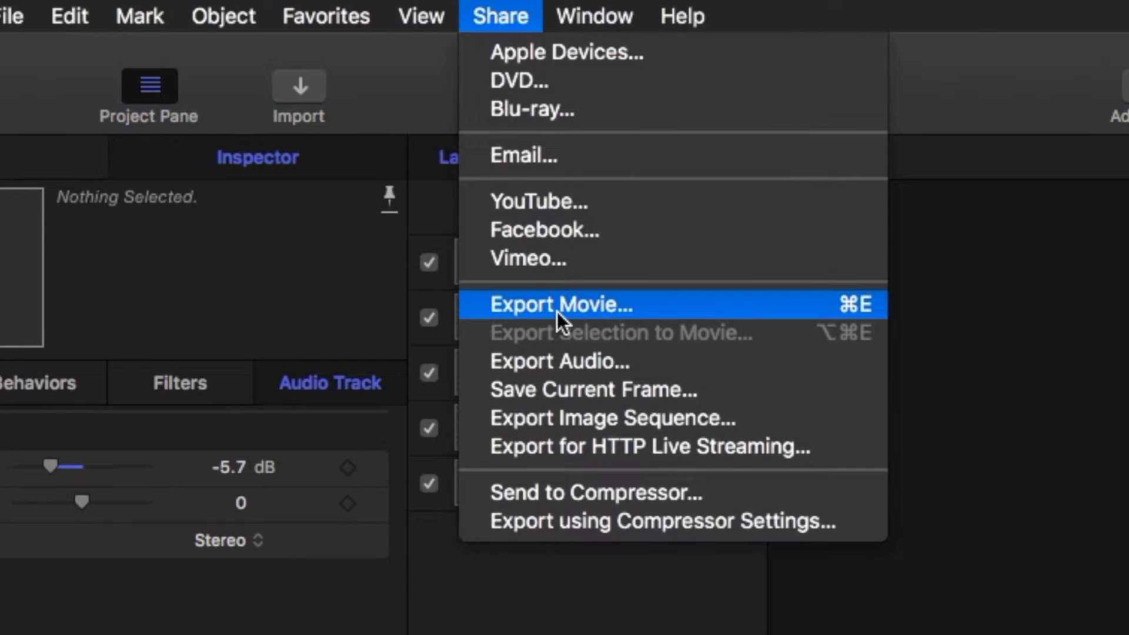
- Start a movie export of the project, review its output summary and keep H.264 as the export format
click(560, 306)
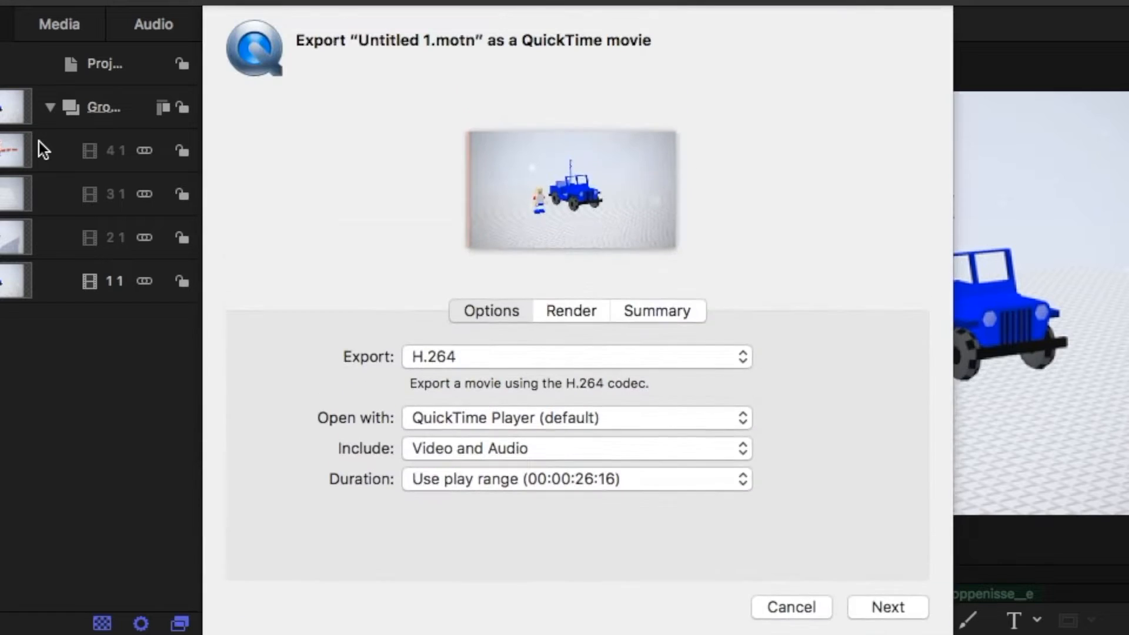
click(686, 317)
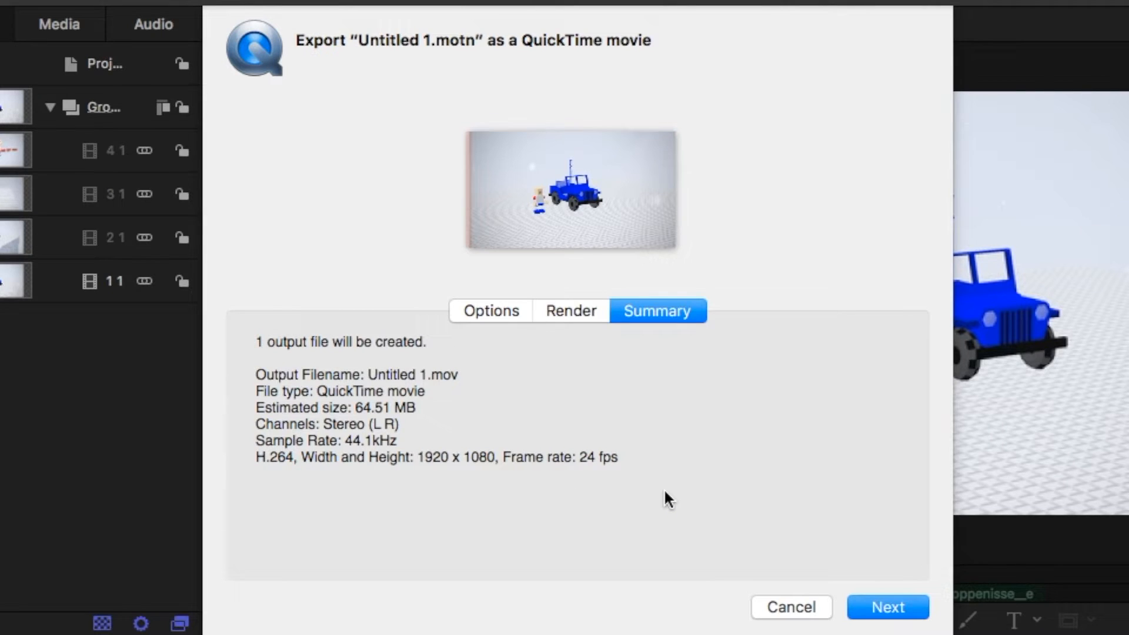
click(469, 323)
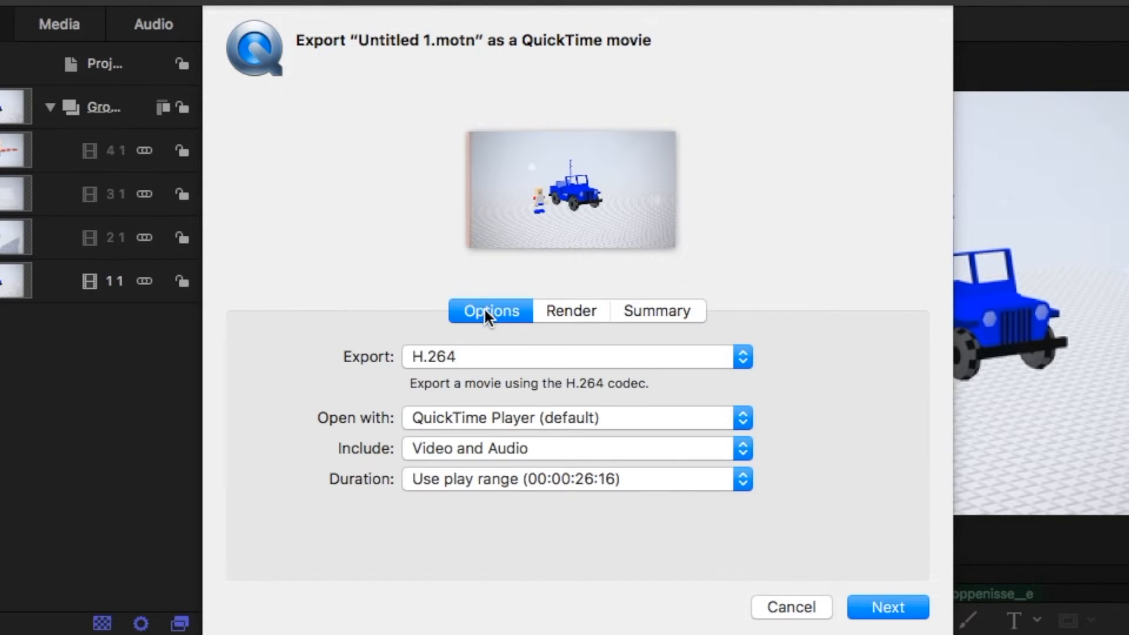
click(411, 356)
click(492, 358)
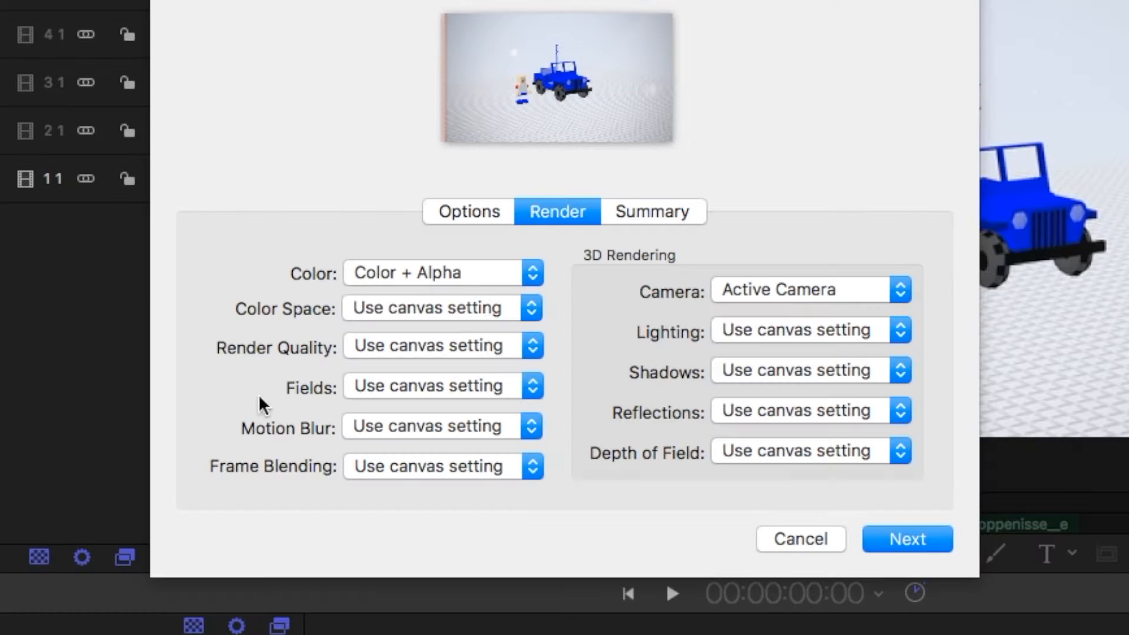
- Set the movie export's render quality to Best and save the movie as Untitled 1 on the Desktop
click(385, 353)
click(404, 282)
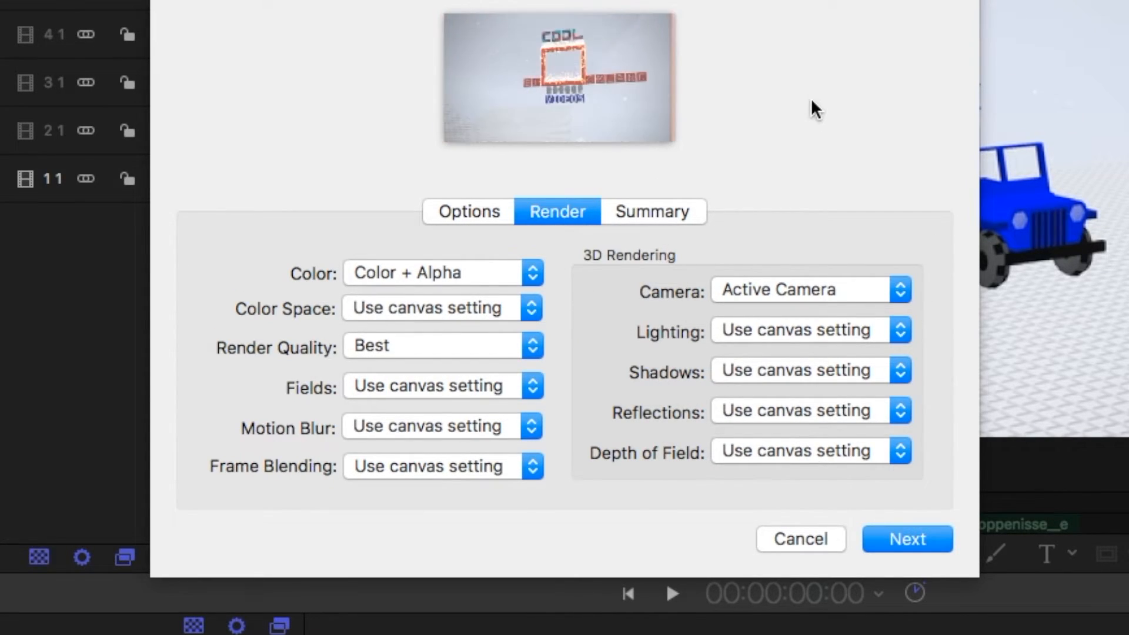
click(907, 539)
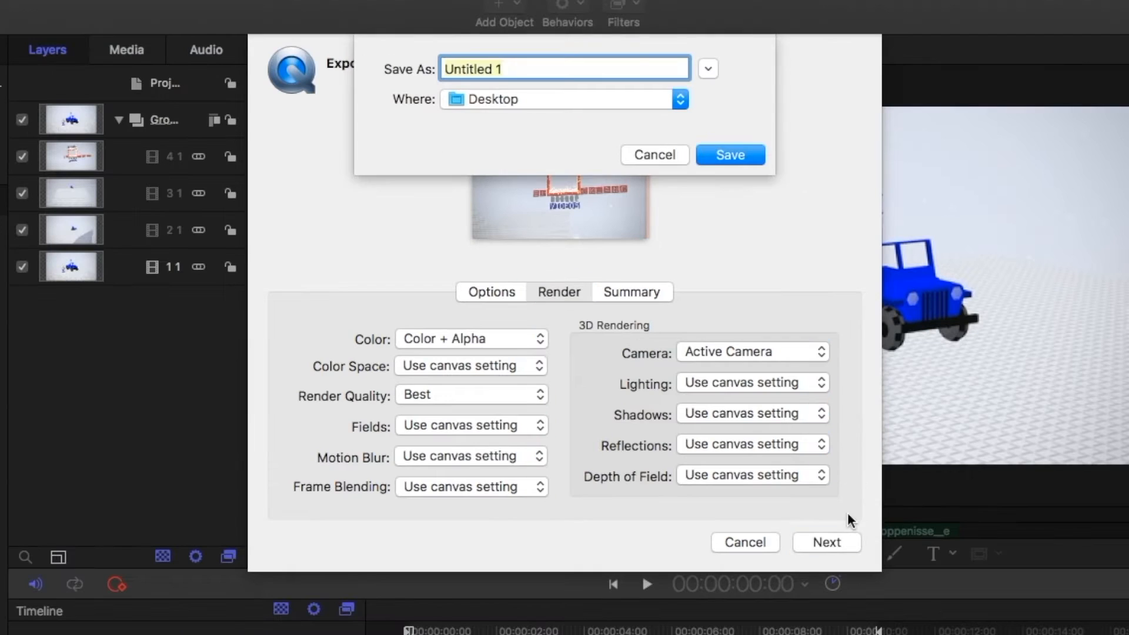
click(731, 154)
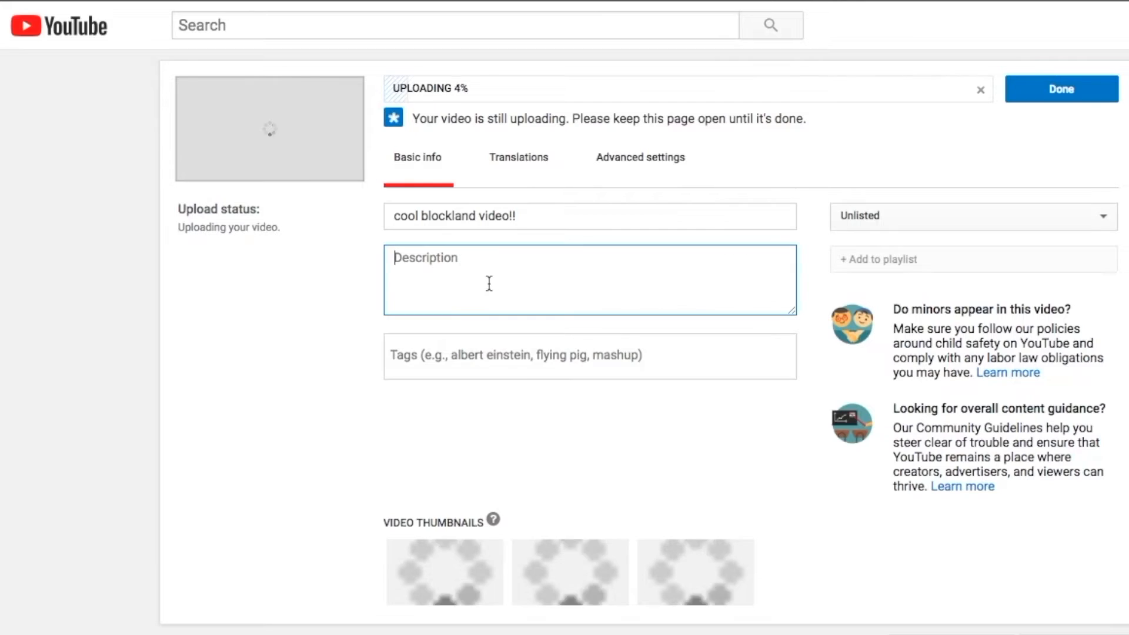
- On the YouTube upload page, enter "this is a cool video !!" as the video's description
text(this is a cool video !!)
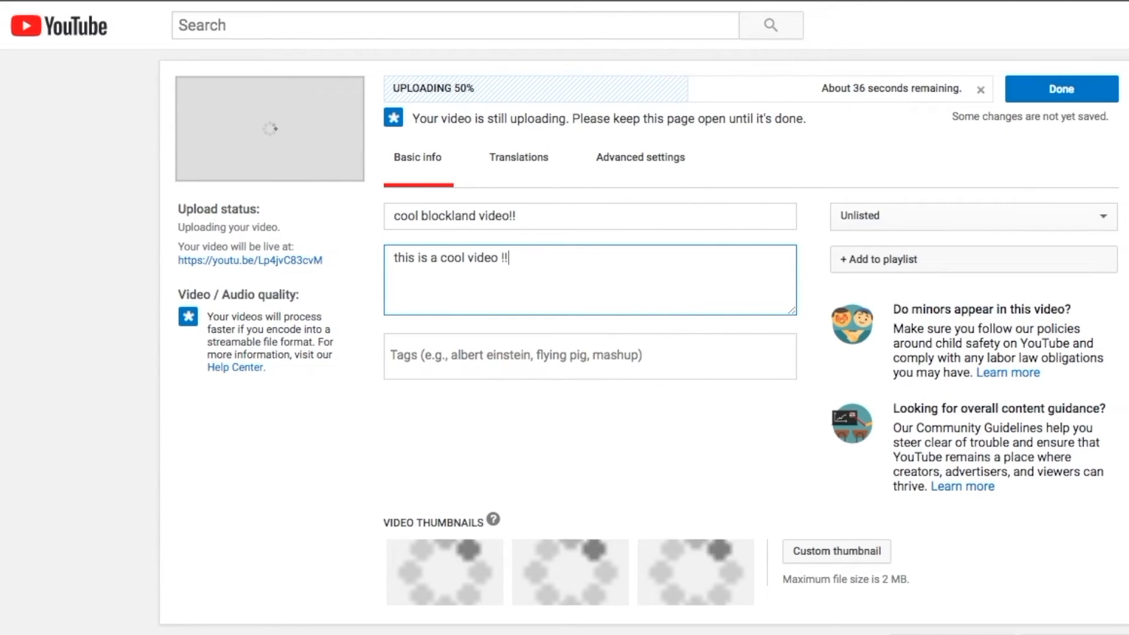